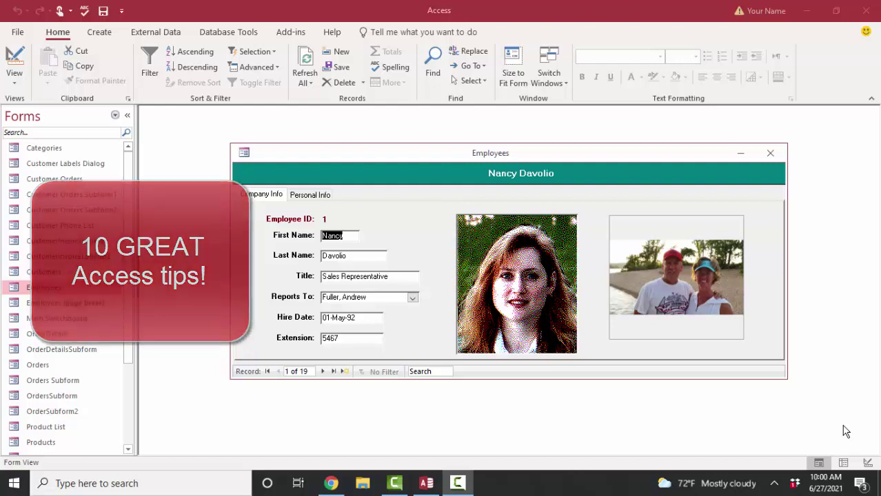
Open the Employees form in Design View and look over the available controls, the Address text box, its label, the Team combo box and option group.
click(867, 462)
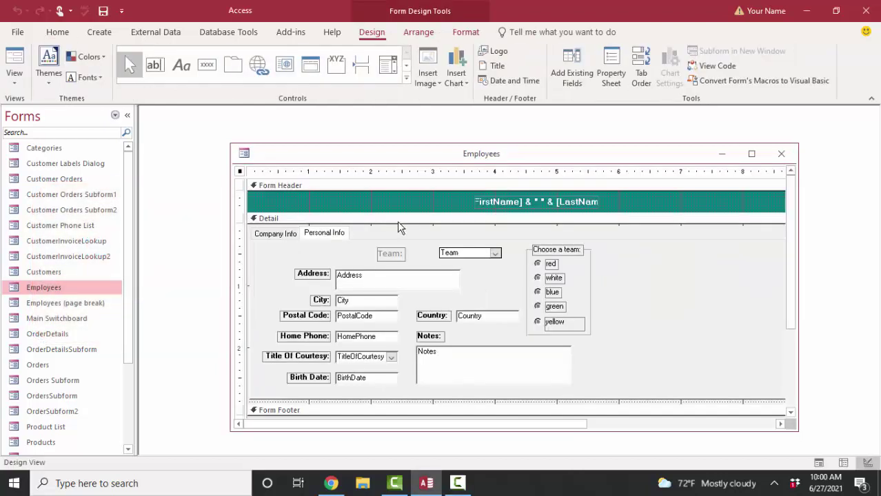
click(406, 81)
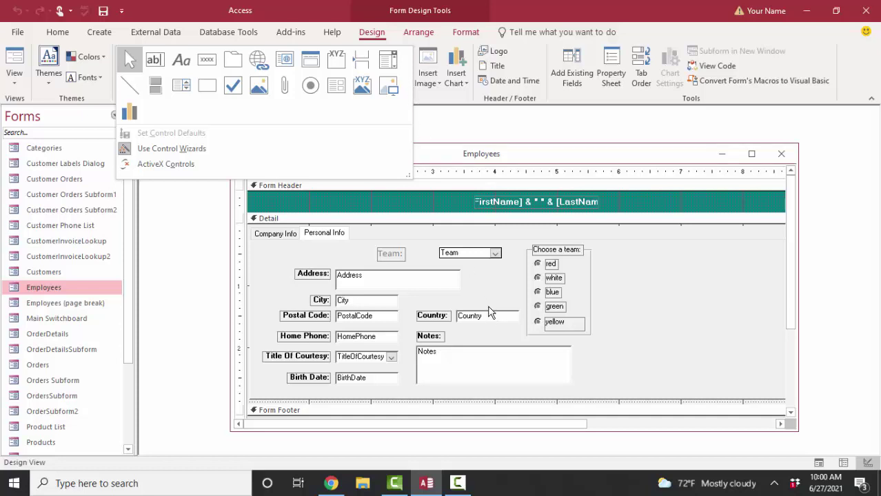
click(381, 290)
click(374, 283)
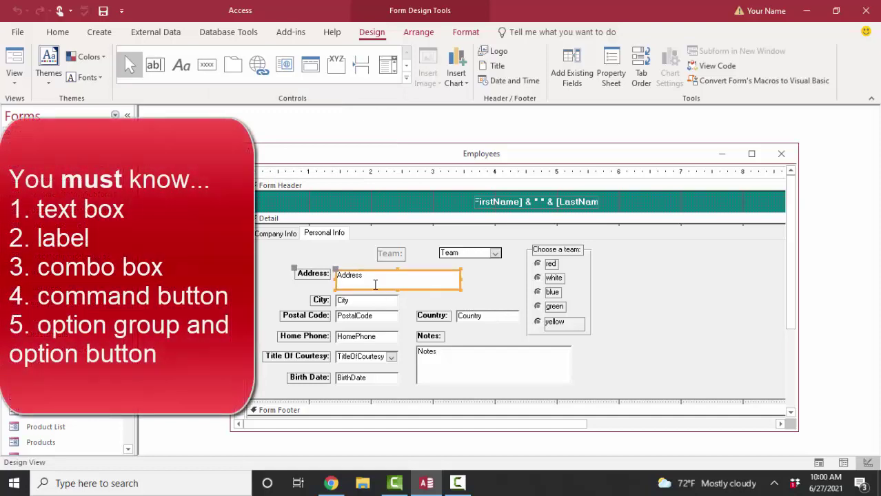
click(317, 277)
click(492, 255)
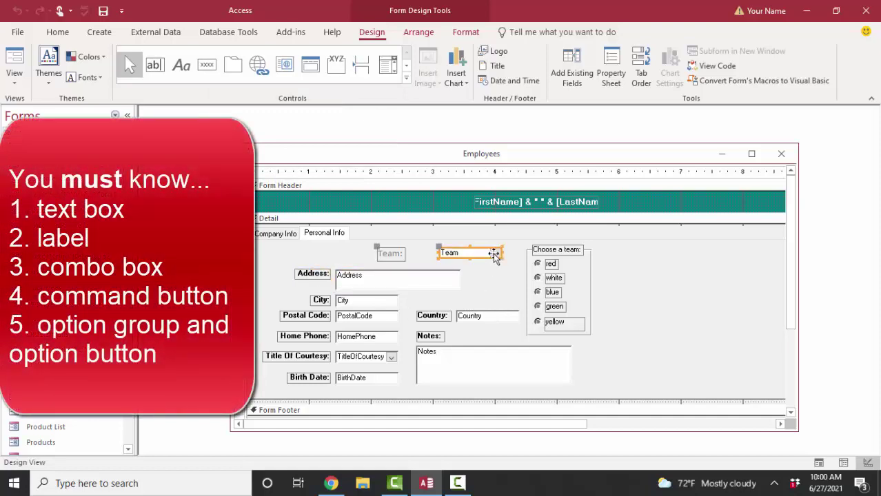
click(528, 295)
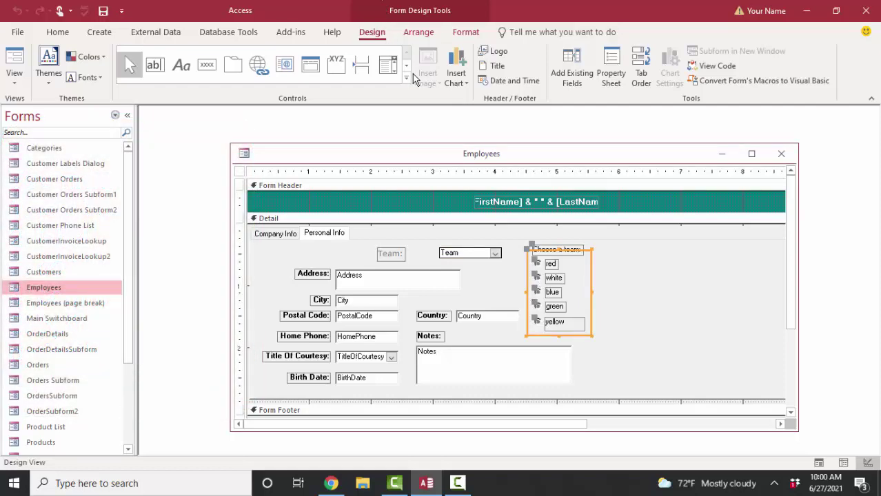
Review the full set of form controls and the list of insertable ActiveX controls without inserting any.
click(406, 78)
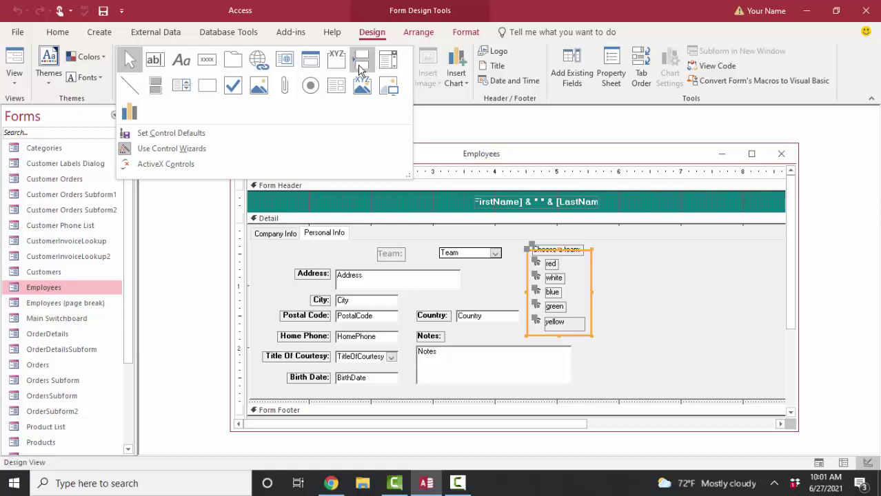
click(199, 169)
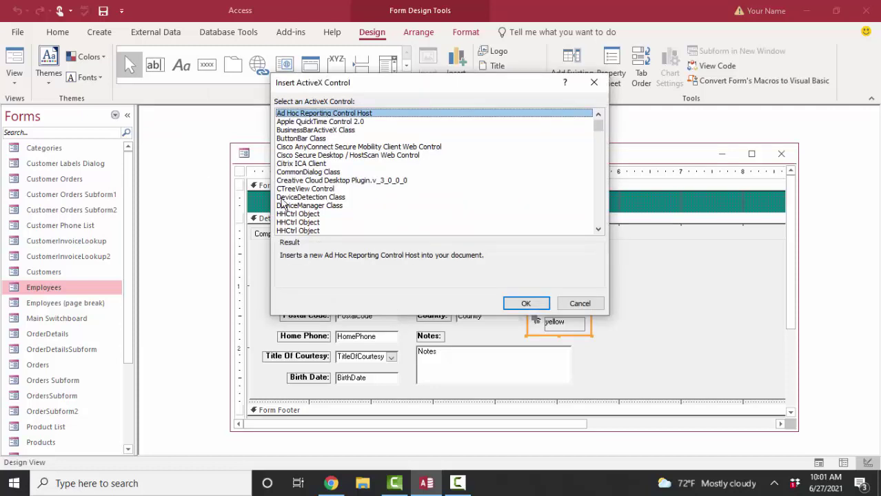
click(580, 304)
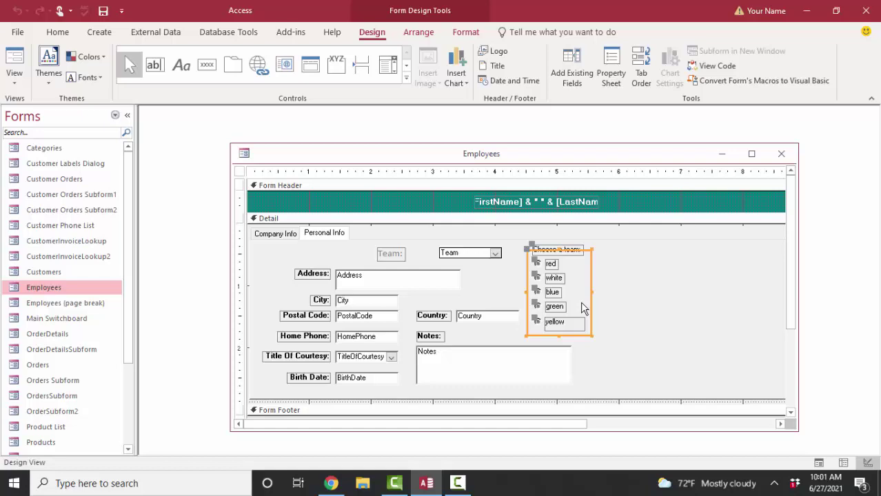
Widen the full-name text box in the form header and display its properties with the complete control source expression readable.
click(469, 202)
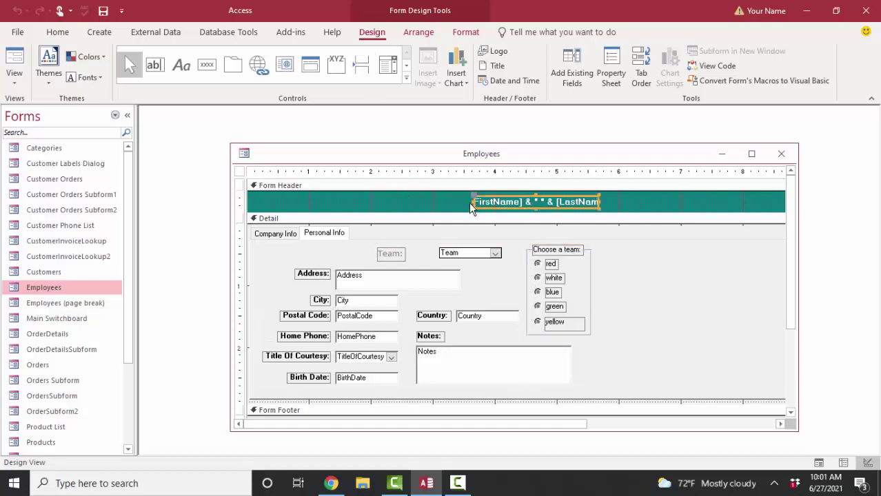
drag(474, 201, 417, 200)
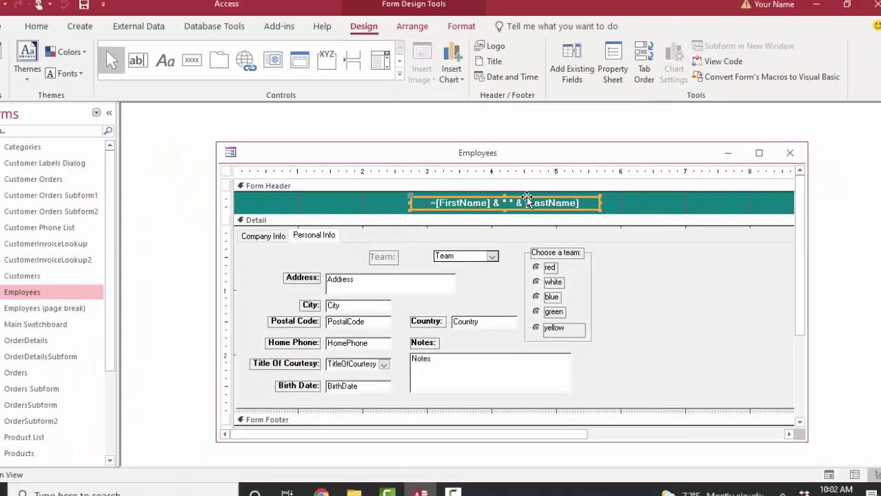
double_click(525, 197)
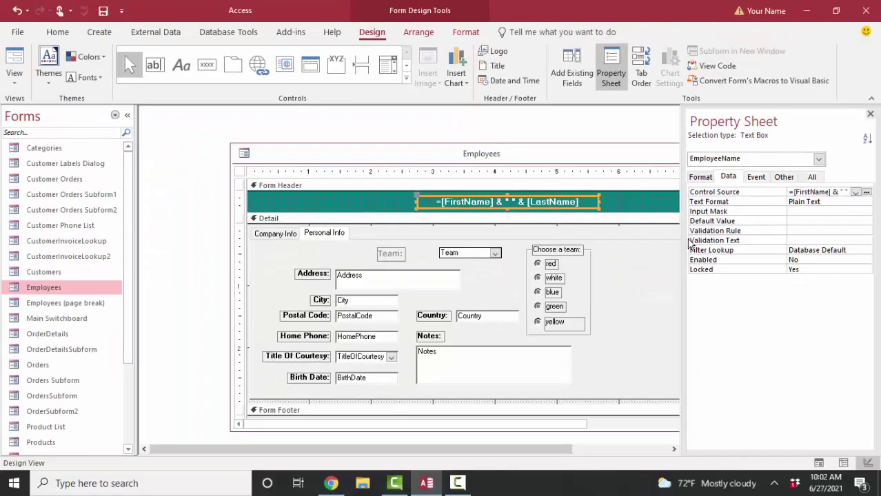
drag(685, 246, 623, 246)
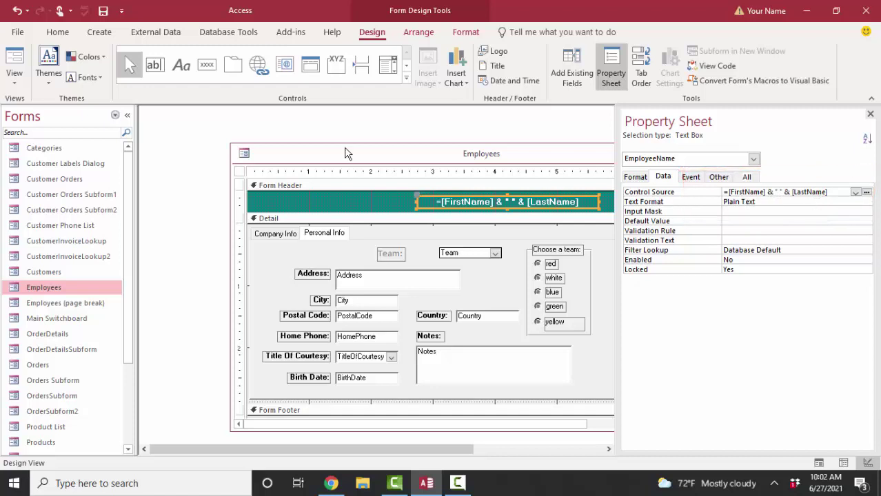
Preview the Employees form in Form View and check the header name while advancing to the third record.
click(14, 62)
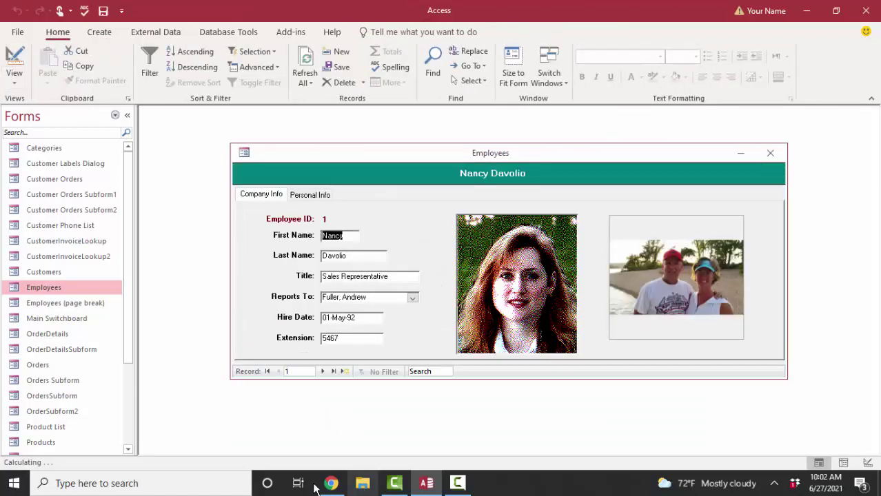
click(322, 371)
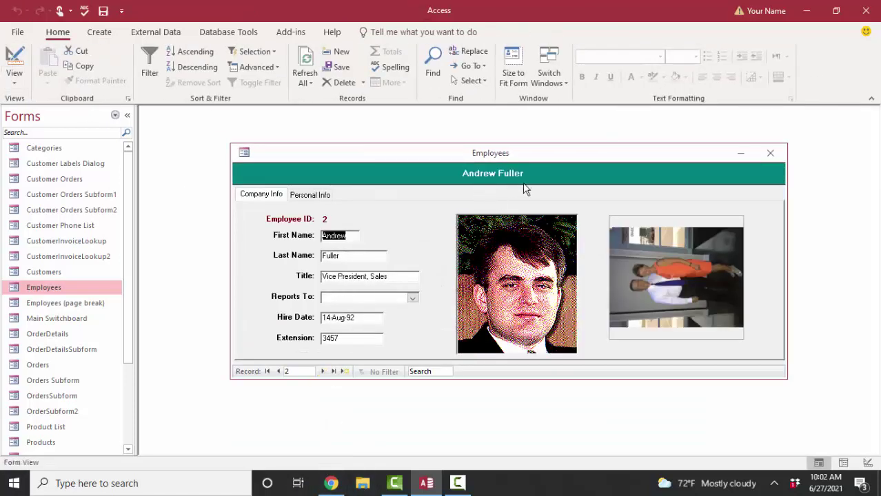
click(322, 371)
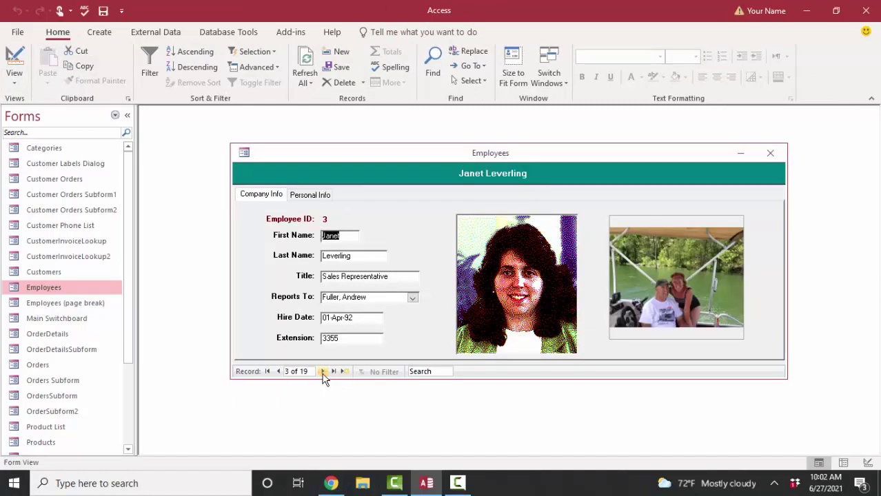
Remove the last letter of the first name in the third employee record and move to the Last Name field.
click(350, 235)
click(372, 256)
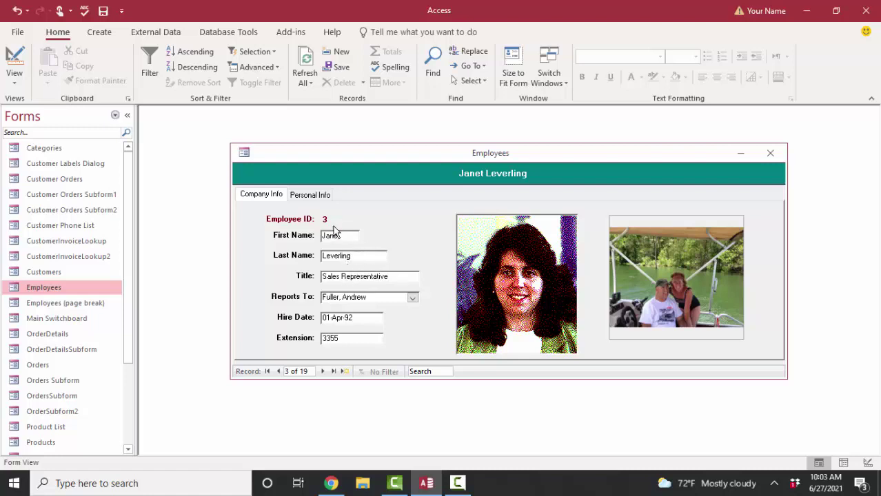
click(352, 255)
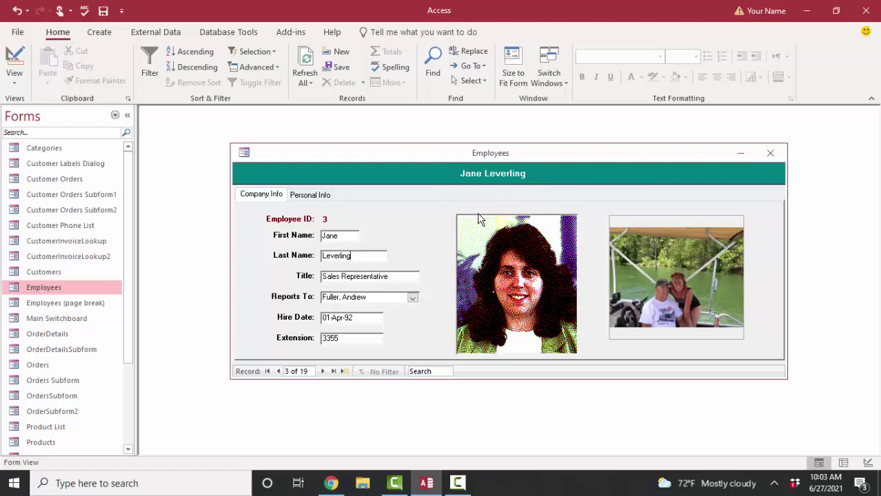
Return to Design View and compare the Name property of the header's full-name text box with that of the Address text box.
click(14, 64)
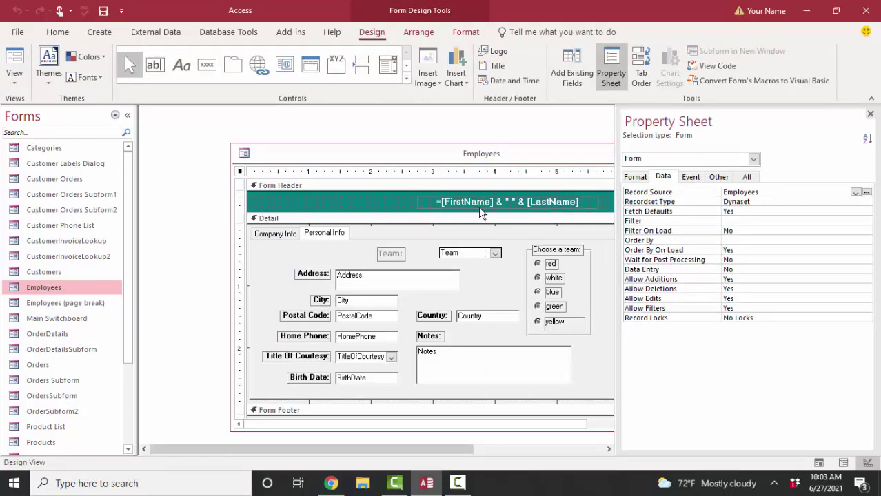
click(481, 212)
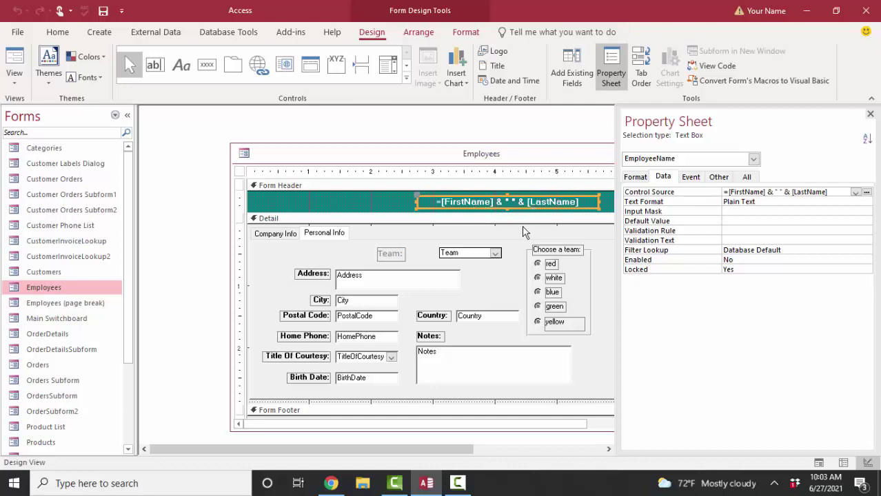
click(718, 177)
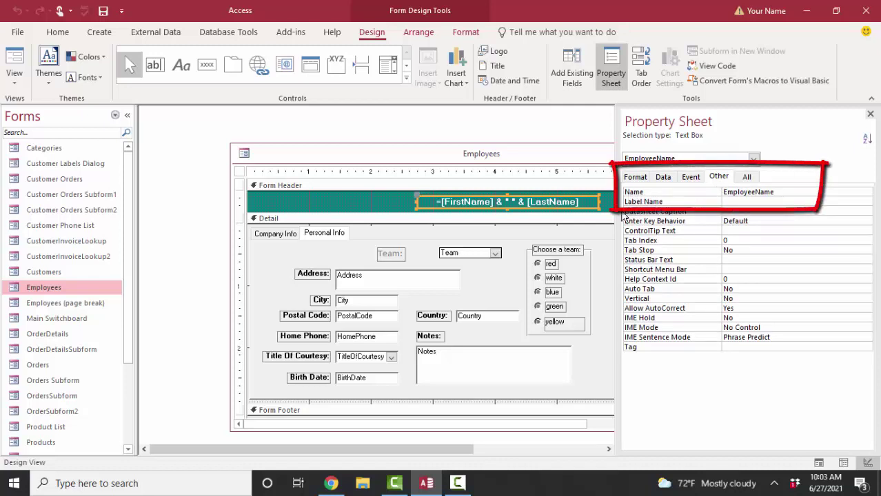
click(442, 279)
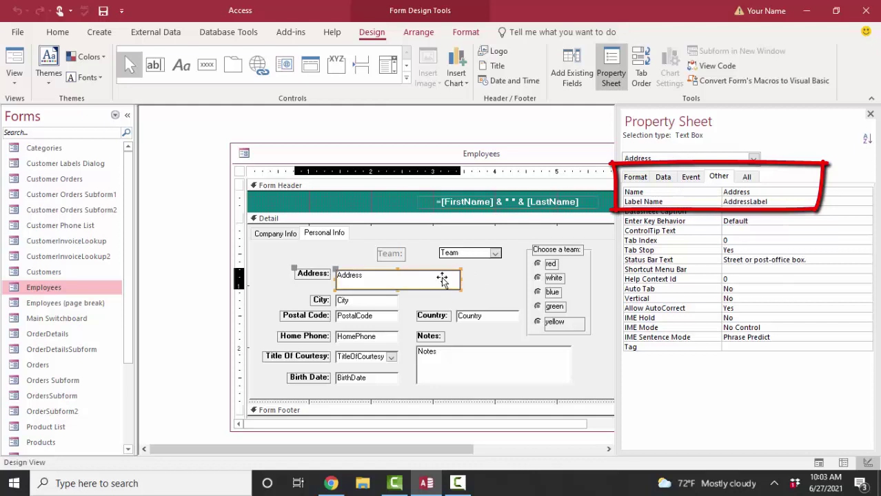
click(736, 192)
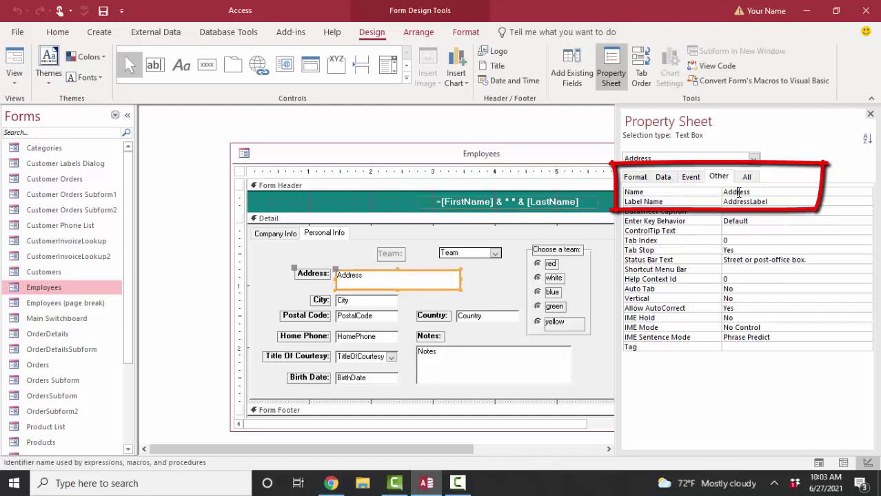
click(567, 202)
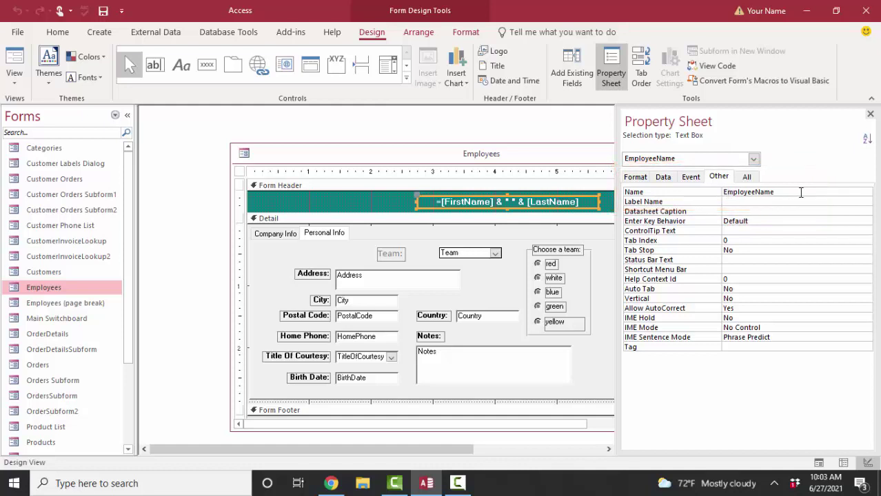
Check the Name property of the Team combo box and review the form's tab order without changing it.
click(466, 254)
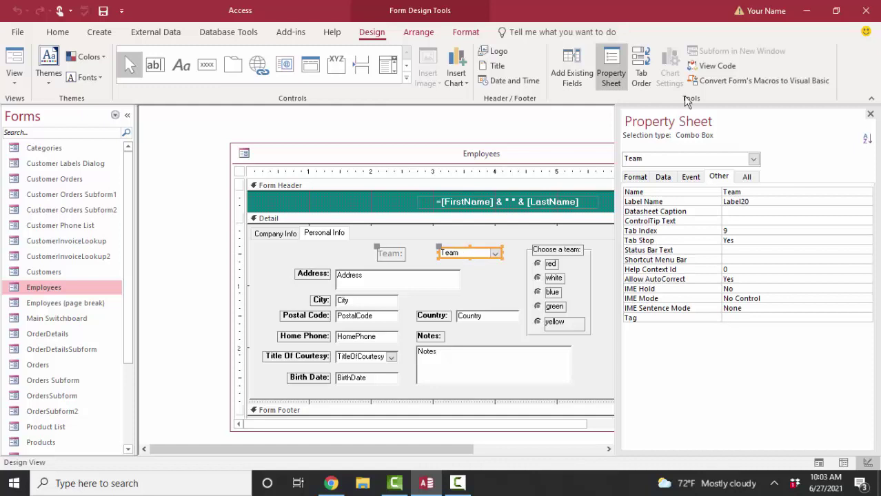
click(641, 72)
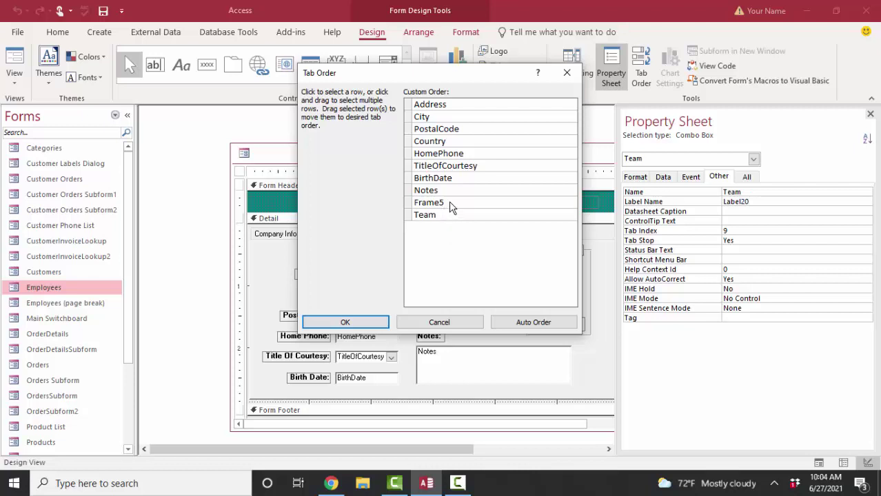
click(472, 322)
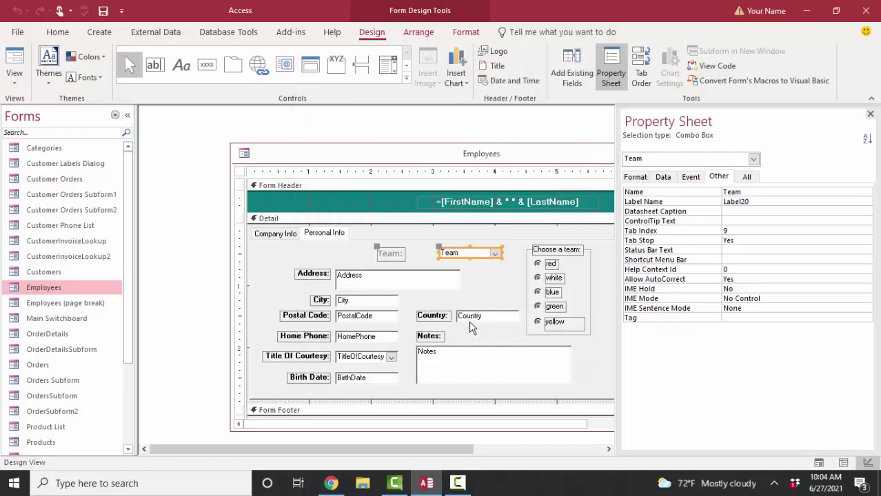
Rename the "Choose a team" option group to TeamOptionGroup.
click(591, 304)
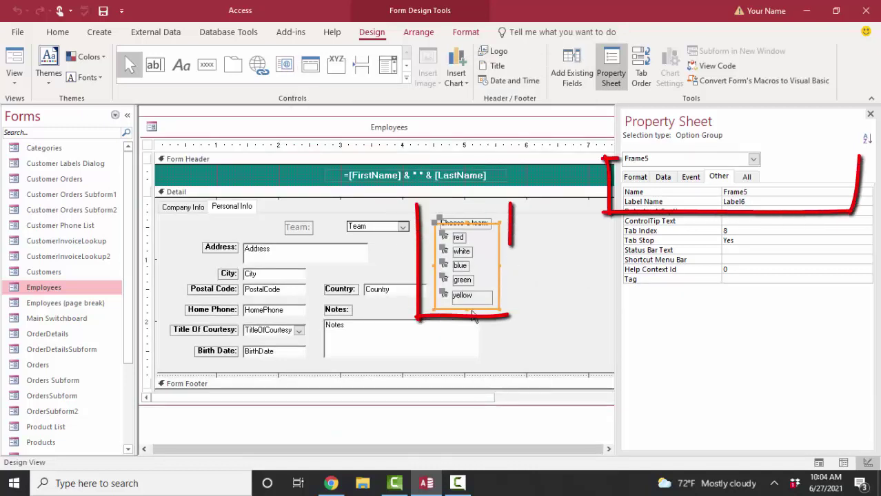
click(668, 195)
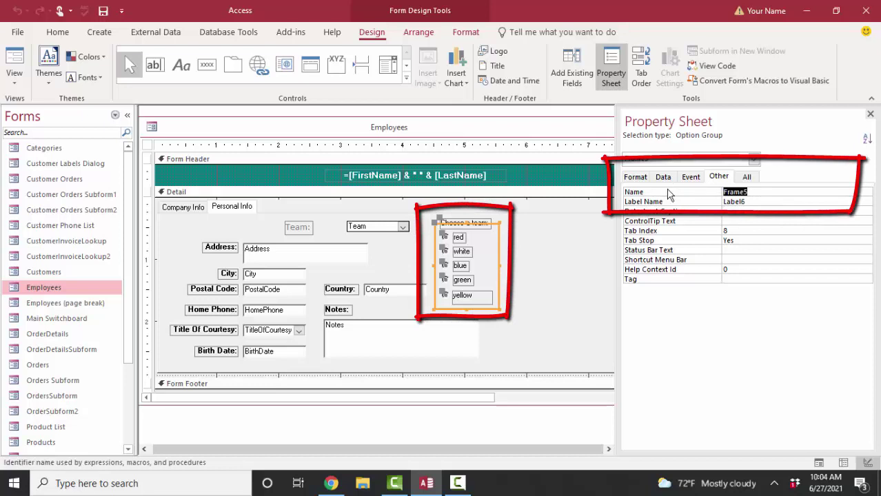
text(TeamOp)
text(tionGroup)
key(Return)
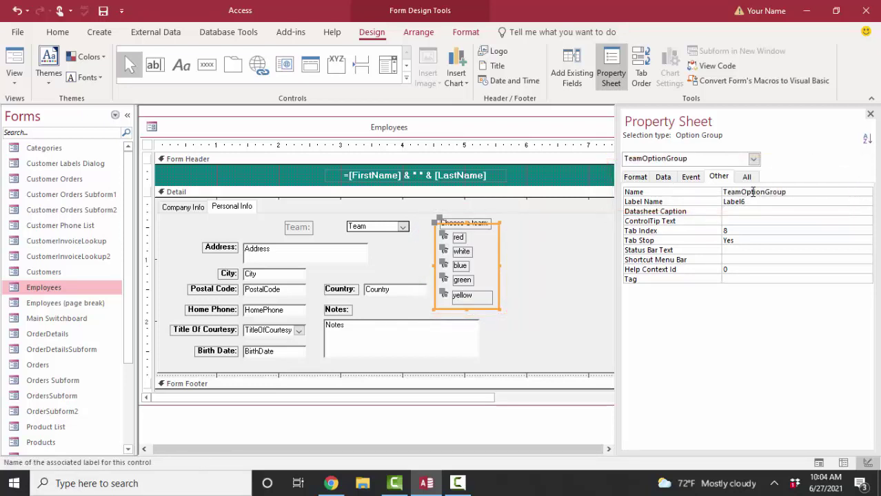
click(743, 192)
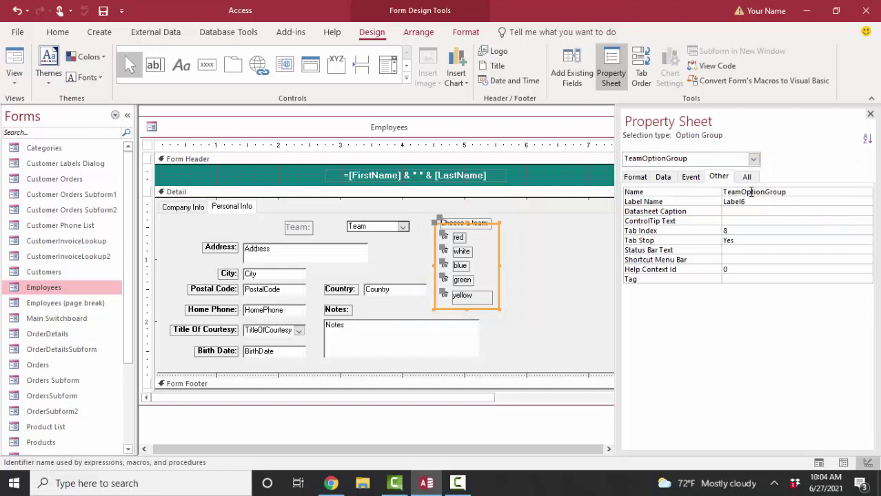
Move Team ahead of TeamOptionGroup in the form's custom tab order.
click(641, 76)
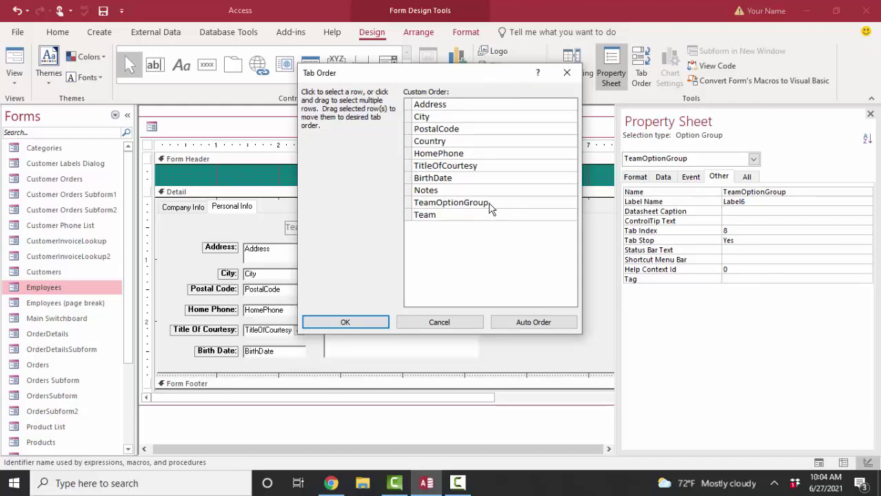
click(410, 214)
drag(410, 214, 410, 199)
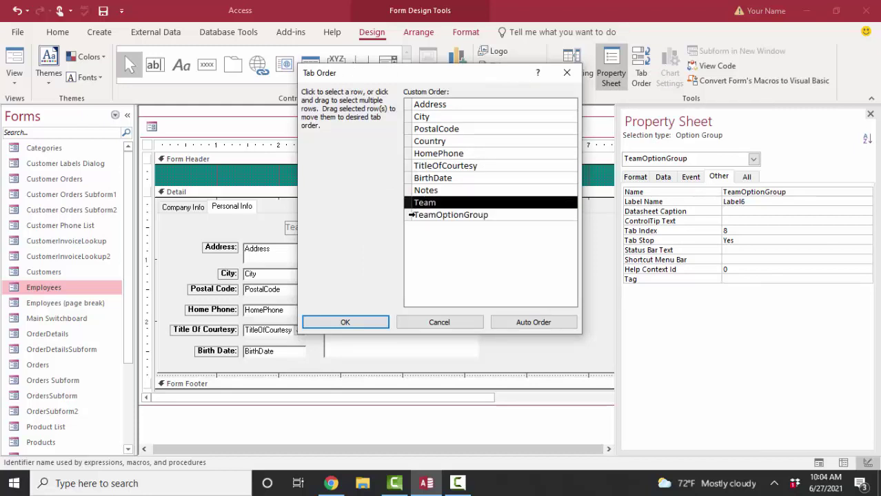
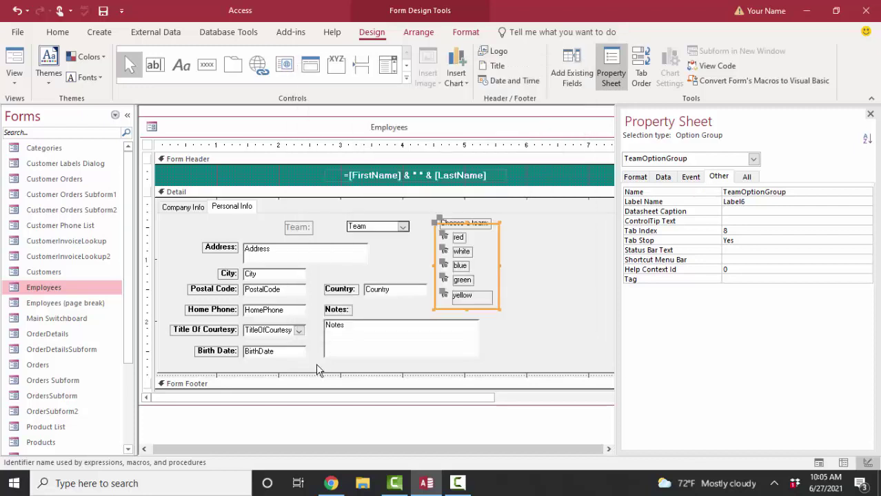
Shift the Address text box and its label slightly left and back right, roughly in line with the fields below.
click(250, 256)
drag(247, 256, 241, 256)
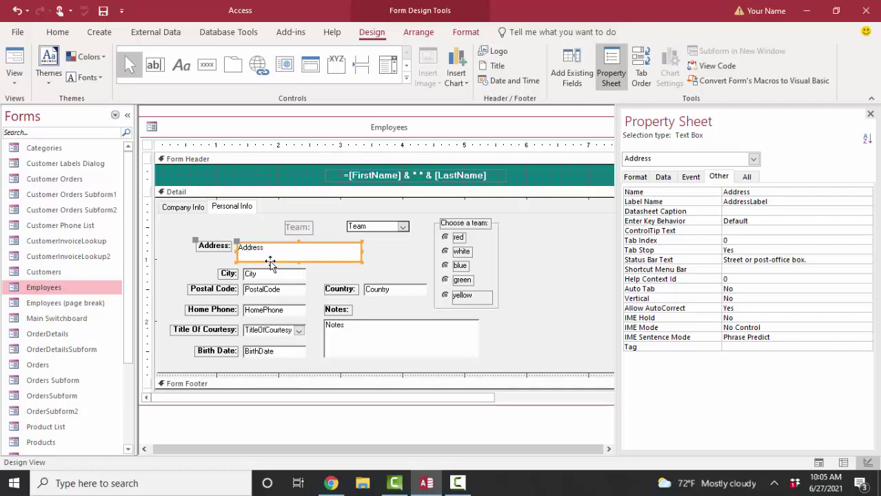
drag(271, 264, 275, 263)
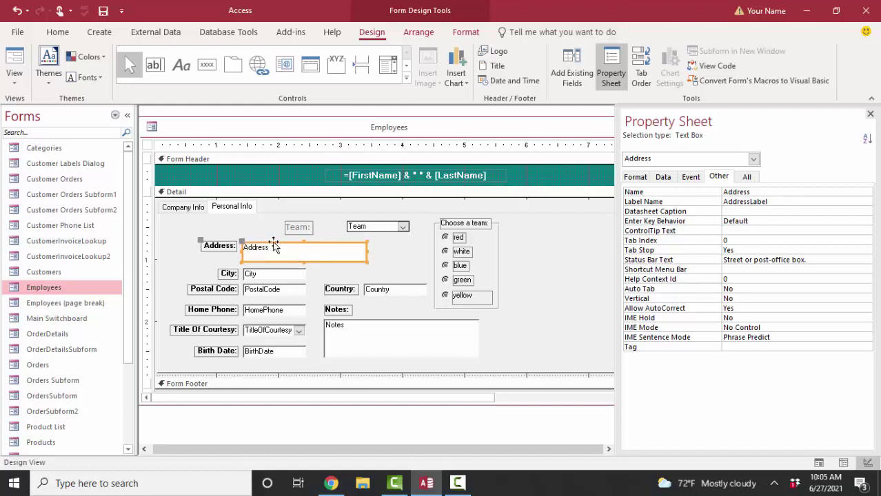
Nudge the Address text box and its label slightly to the right, out of line with the fields below.
click(274, 246)
drag(274, 246, 276, 246)
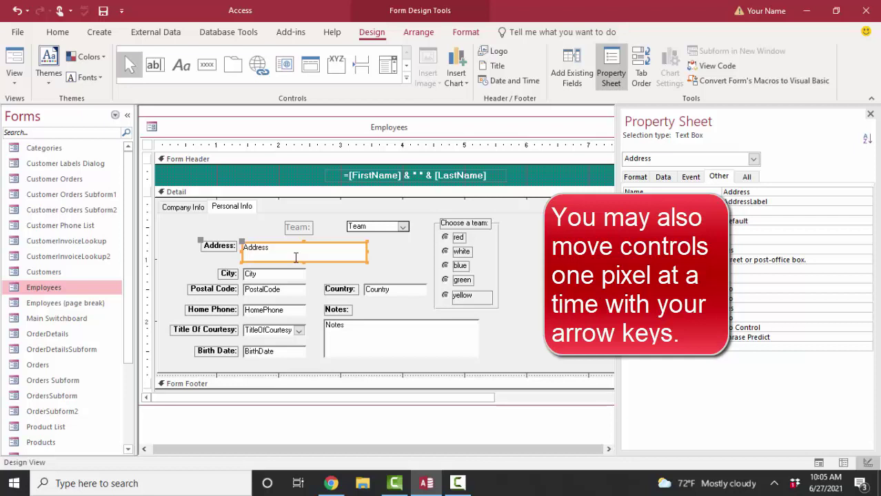
key(Right)
key(Right)
key(Right)
key(Right)
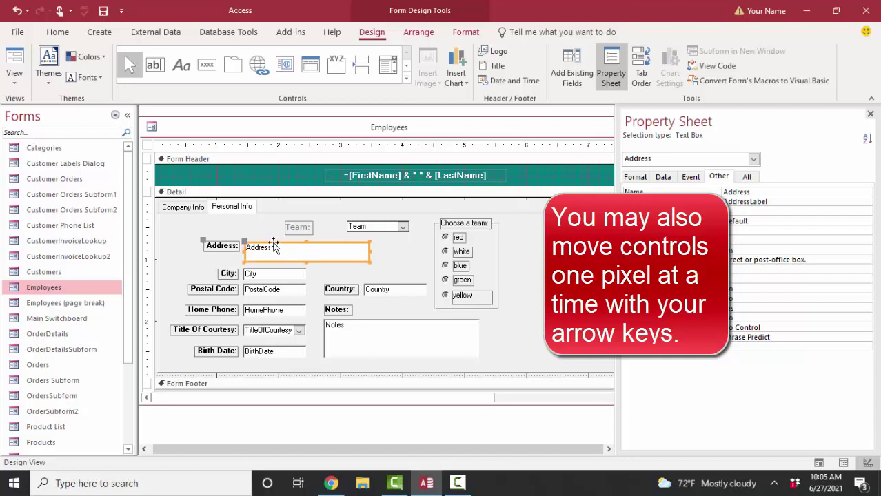
drag(273, 245, 280, 243)
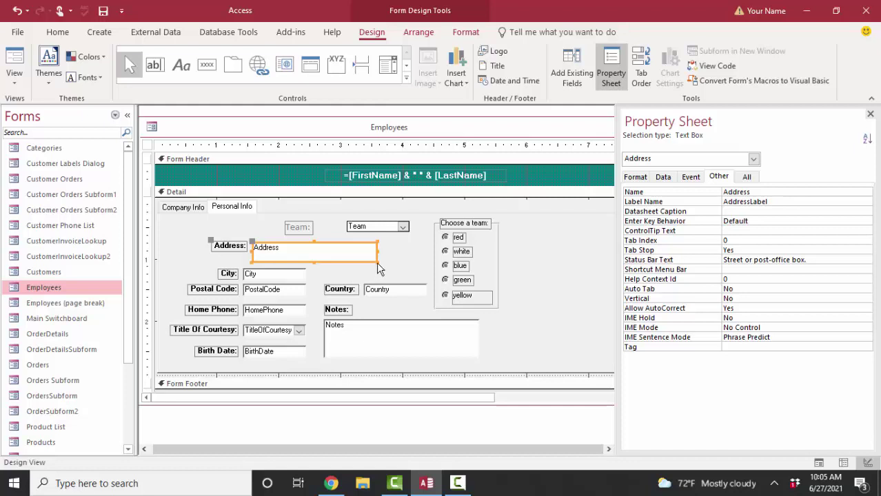
Widen the Address text box slightly and move its label left independently of the text box.
mouse_move(378, 268)
mouse_down()
mouse_move(387, 275)
mouse_move(379, 263)
mouse_up()
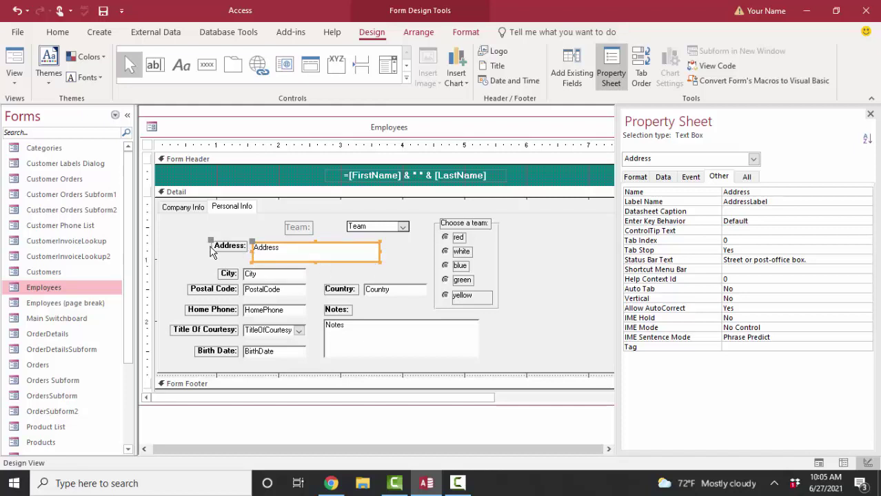
drag(210, 242, 195, 245)
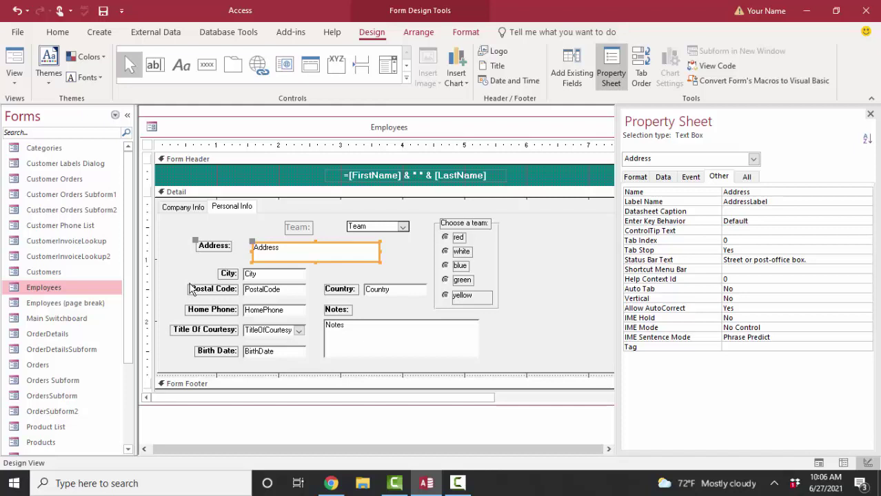
Align the right edges of the labels from Address down to Birth Date.
drag(171, 231, 226, 363)
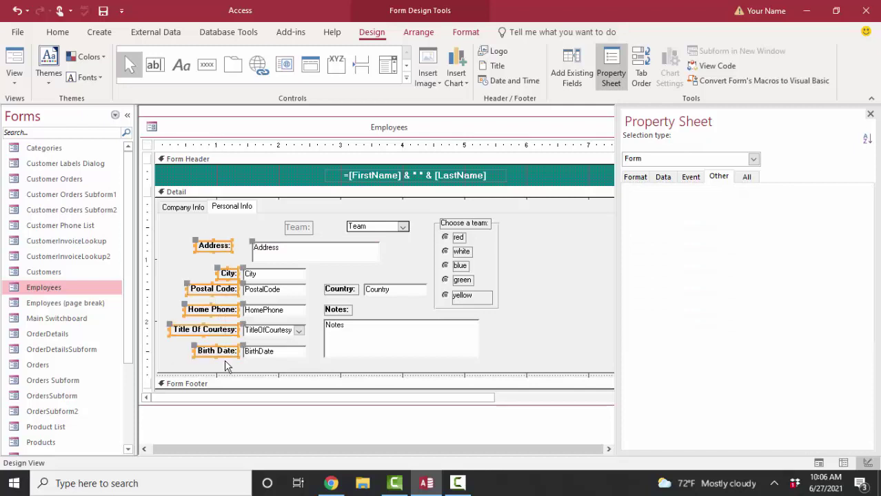
click(418, 33)
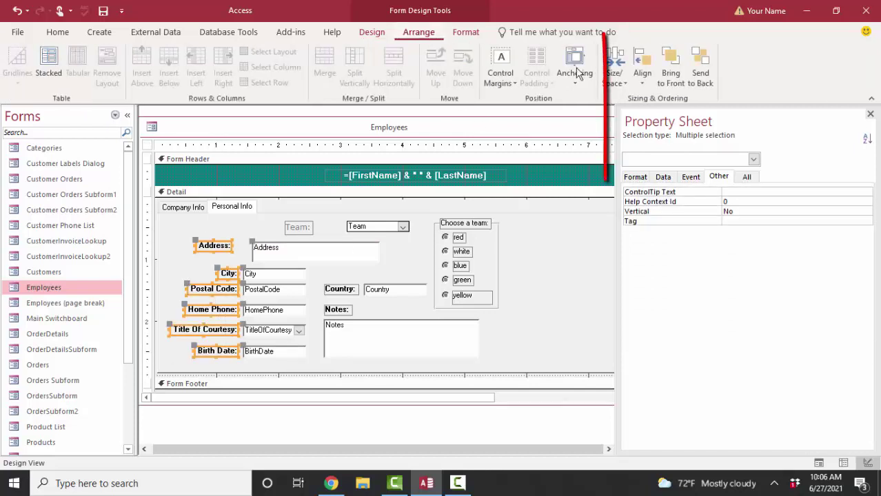
click(643, 79)
click(656, 131)
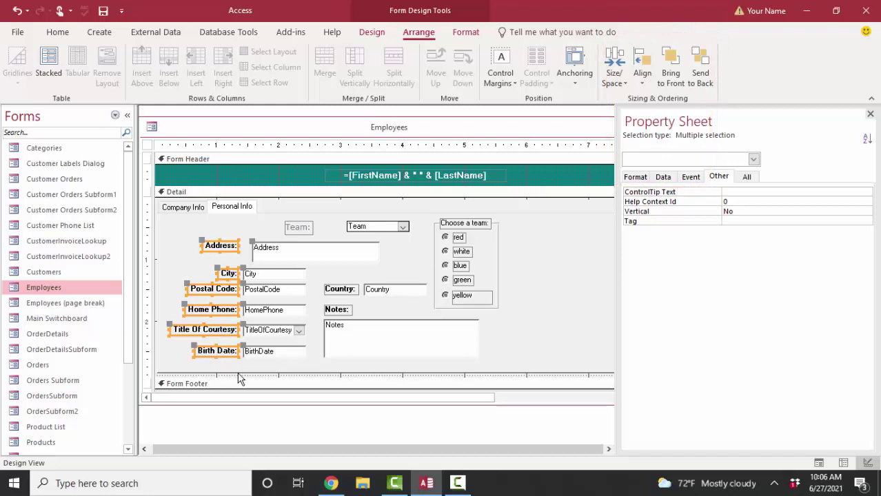
Align the left edges of the field controls from Address down to BirthDate.
click(273, 364)
drag(248, 236, 286, 354)
drag(268, 238, 284, 365)
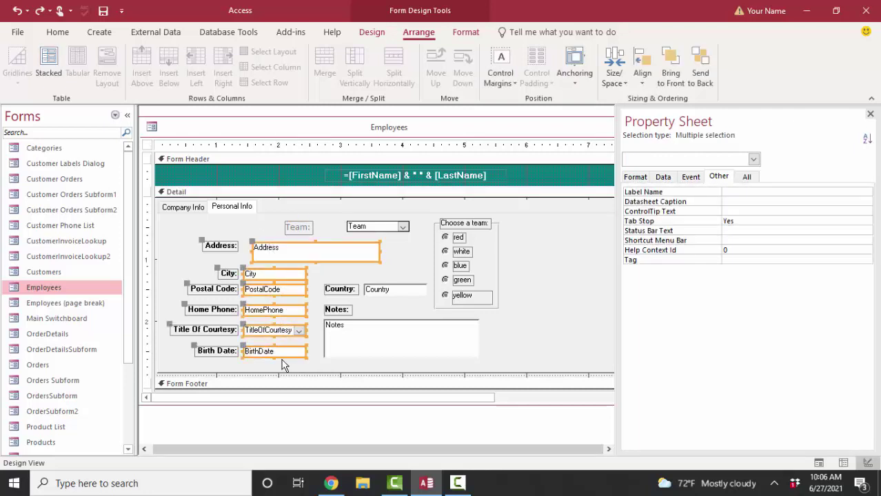
click(642, 84)
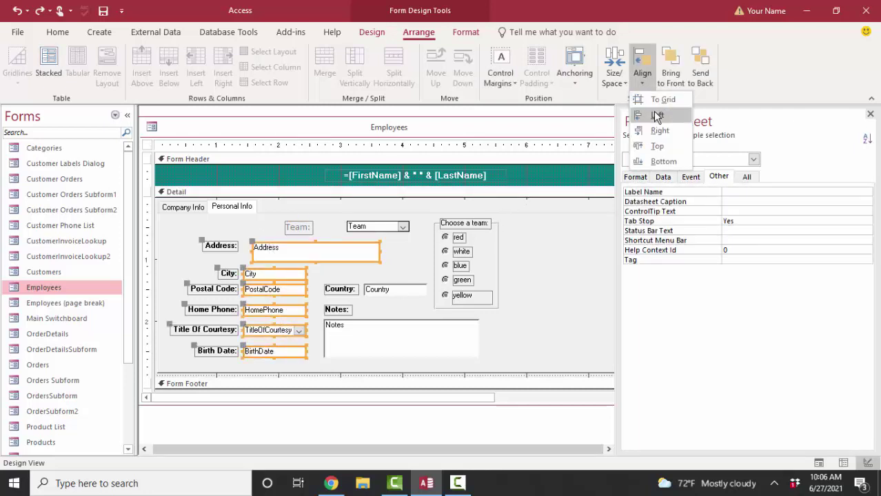
click(654, 112)
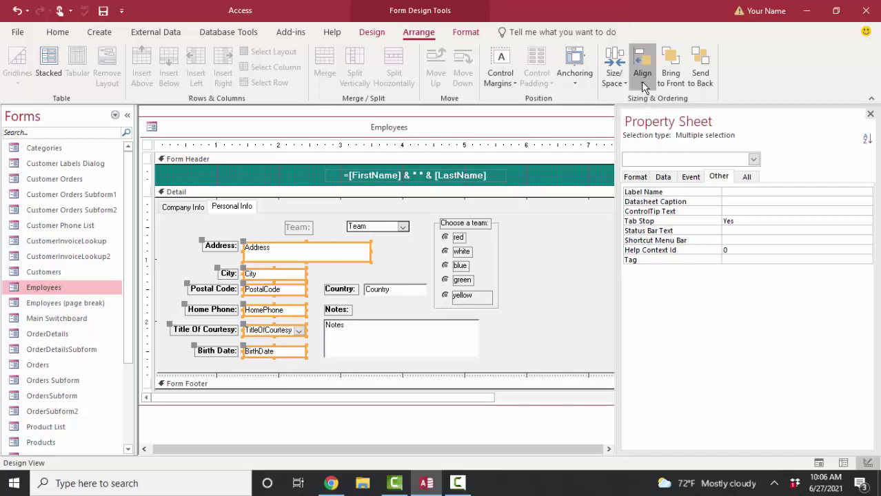
click(642, 83)
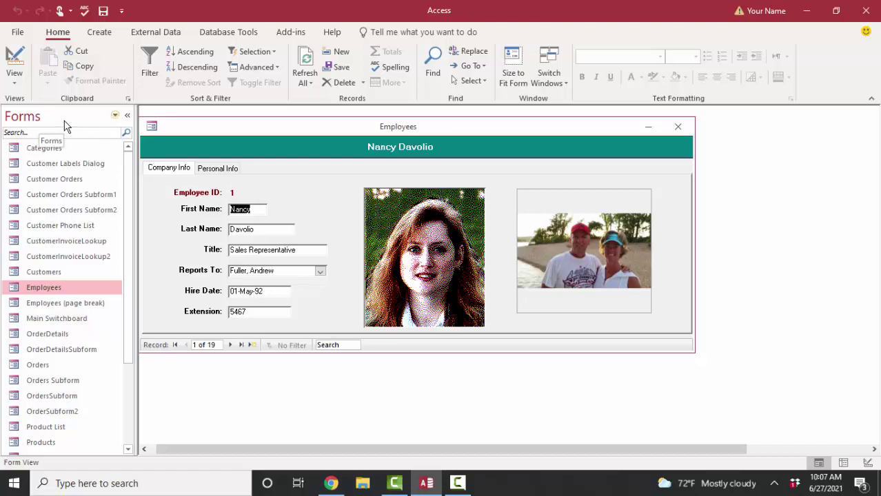
Look at the Save Database As options, including Back Up Database, and leave without saving a copy.
click(18, 35)
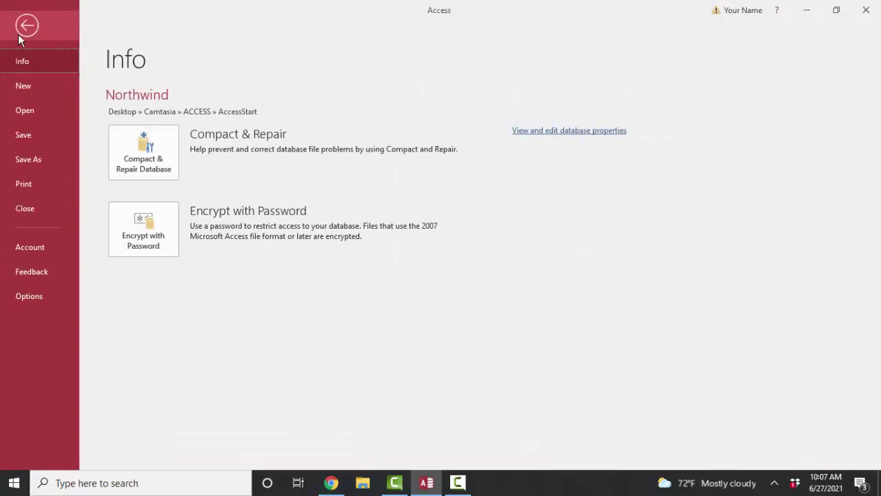
click(34, 160)
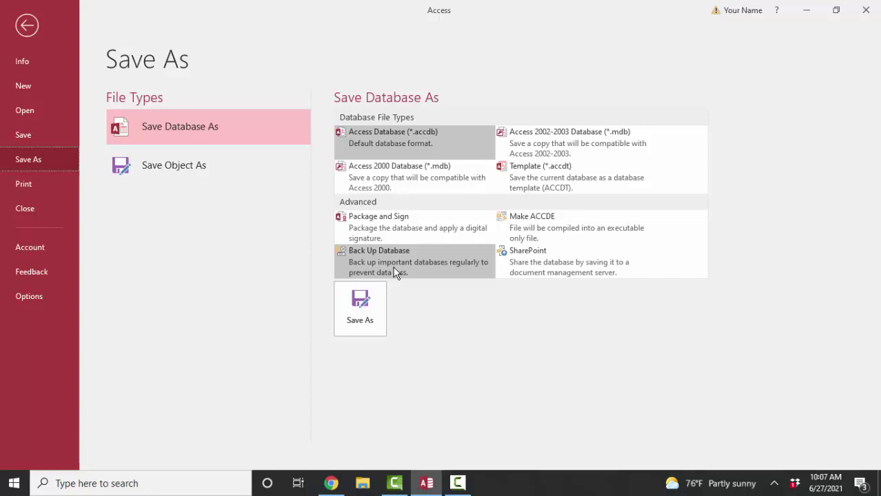
key(Escape)
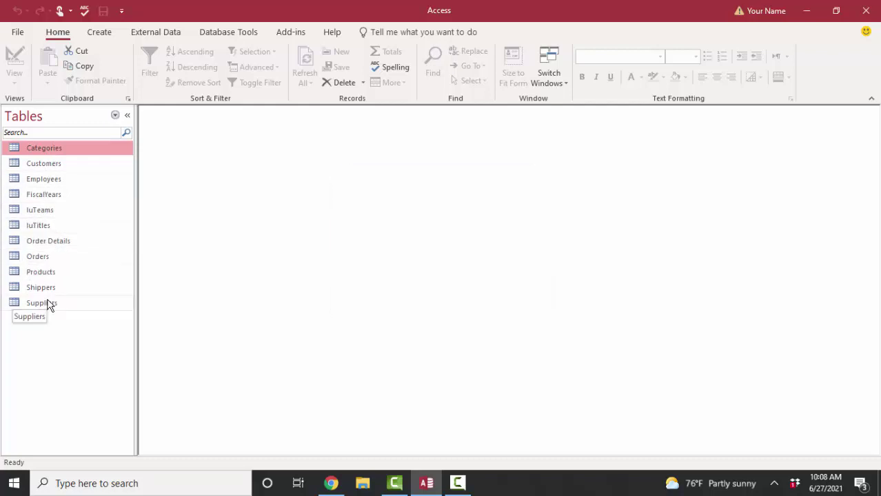
Open the Customers table in Design View and review its field names from CustomerID to Fax.
right_click(56, 165)
click(88, 189)
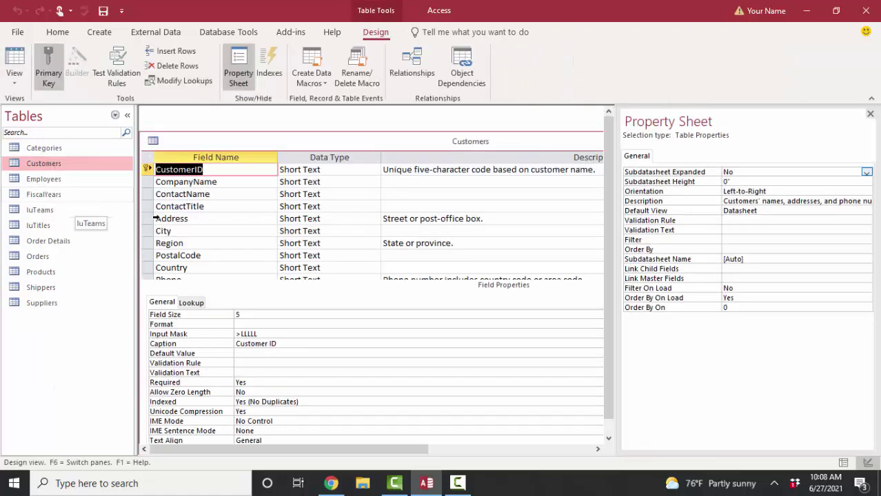
click(193, 182)
click(233, 221)
scroll(243, 223, down, 1)
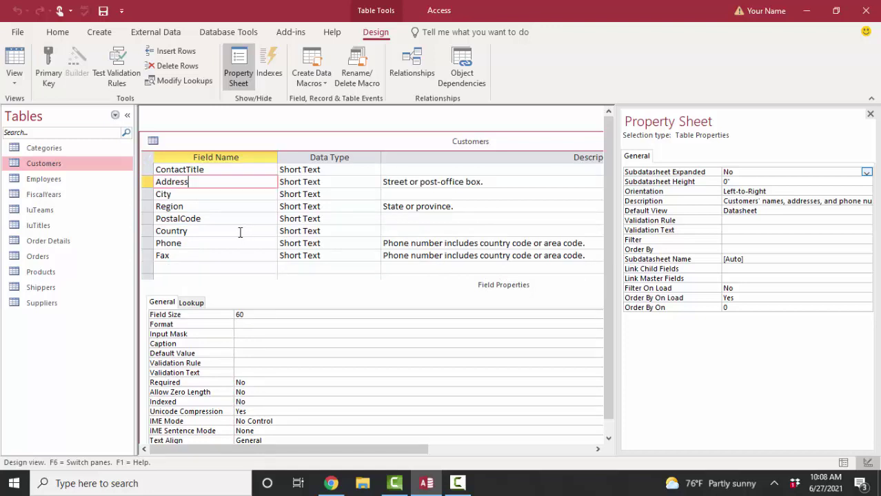
scroll(241, 233, up, 1)
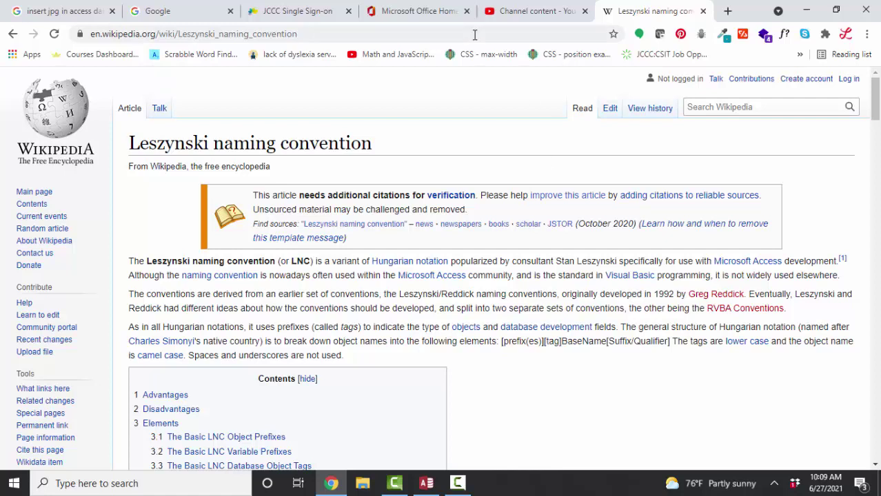
Switch back to Access from the browser, then close the Property Sheet and the Customers table.
click(426, 484)
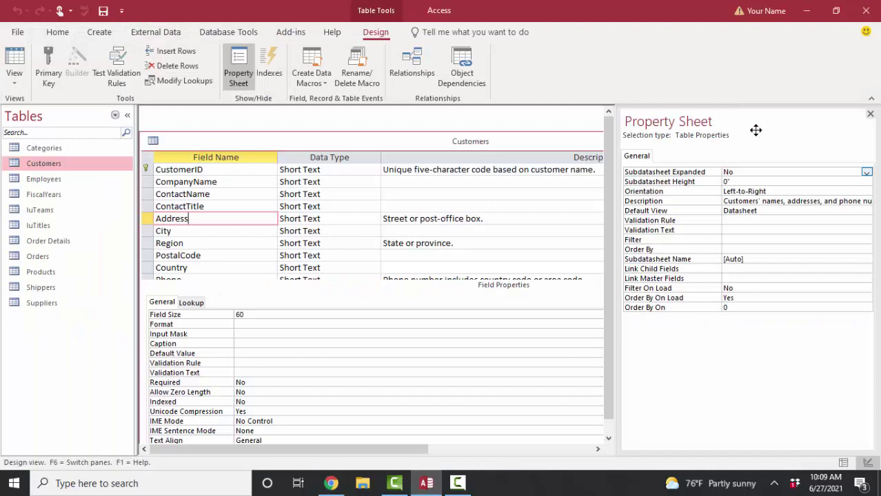
click(870, 115)
click(855, 144)
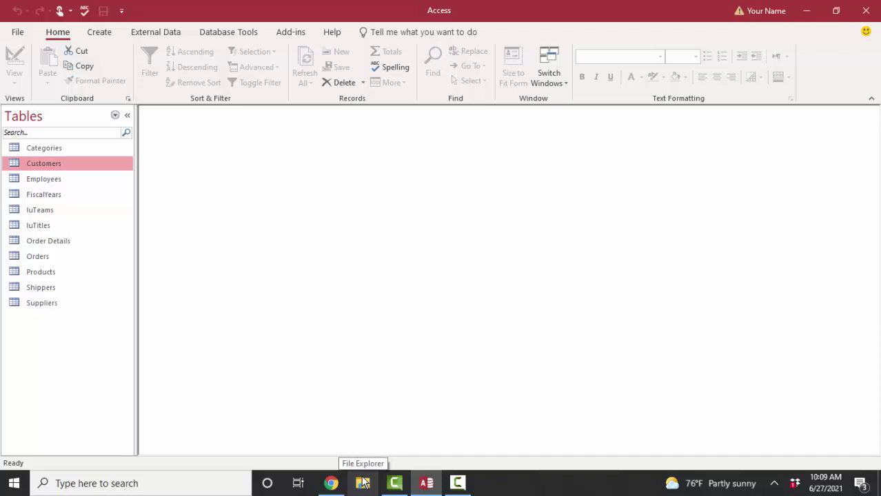
Show the Sort By options for the Tables list in the navigation pane.
right_click(81, 121)
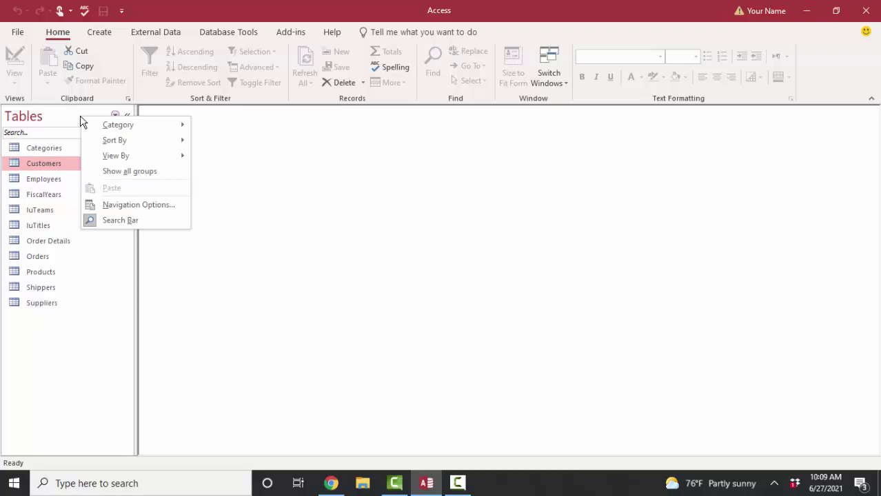
mouse_move(91, 140)
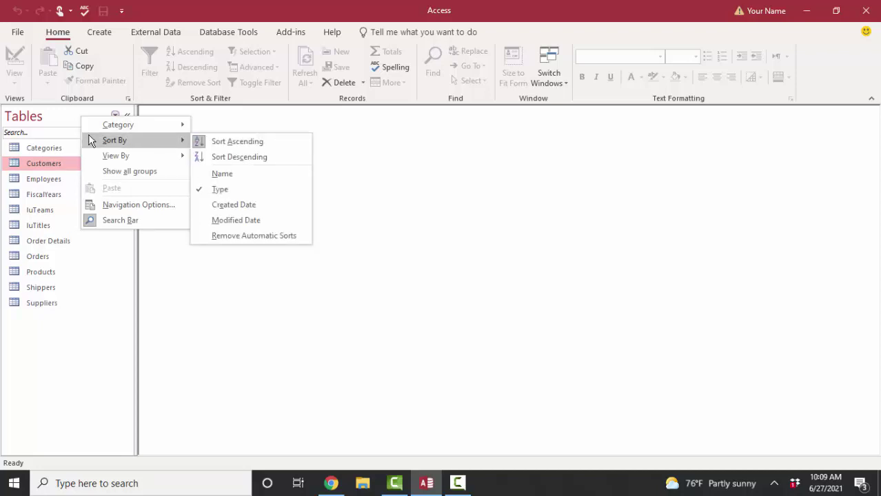